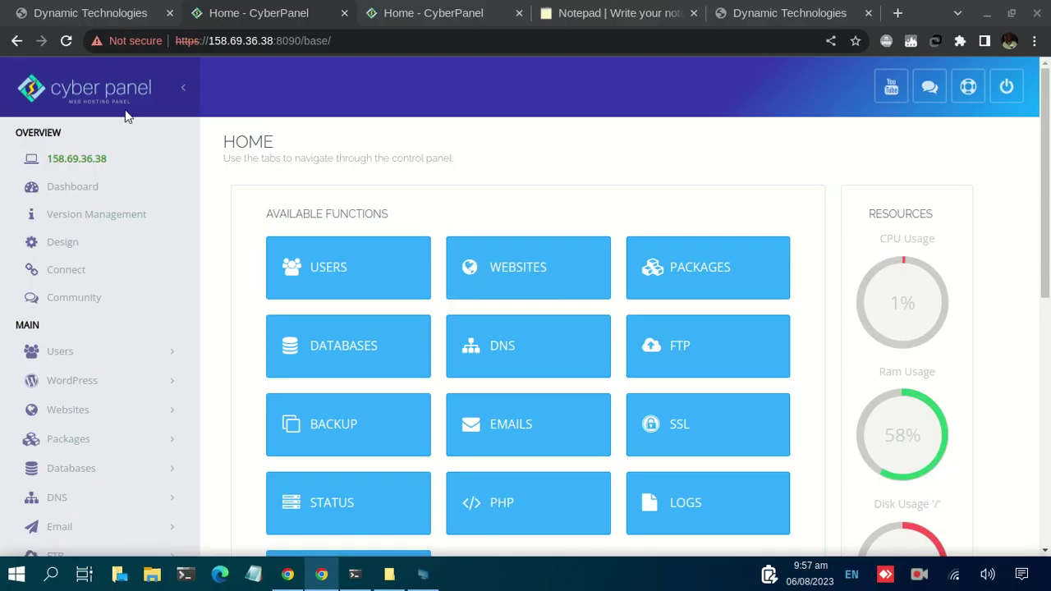
- Open the website list in a separate browser tab and go to the management page of dannydev.xyz
right_click(530, 268)
click(581, 270)
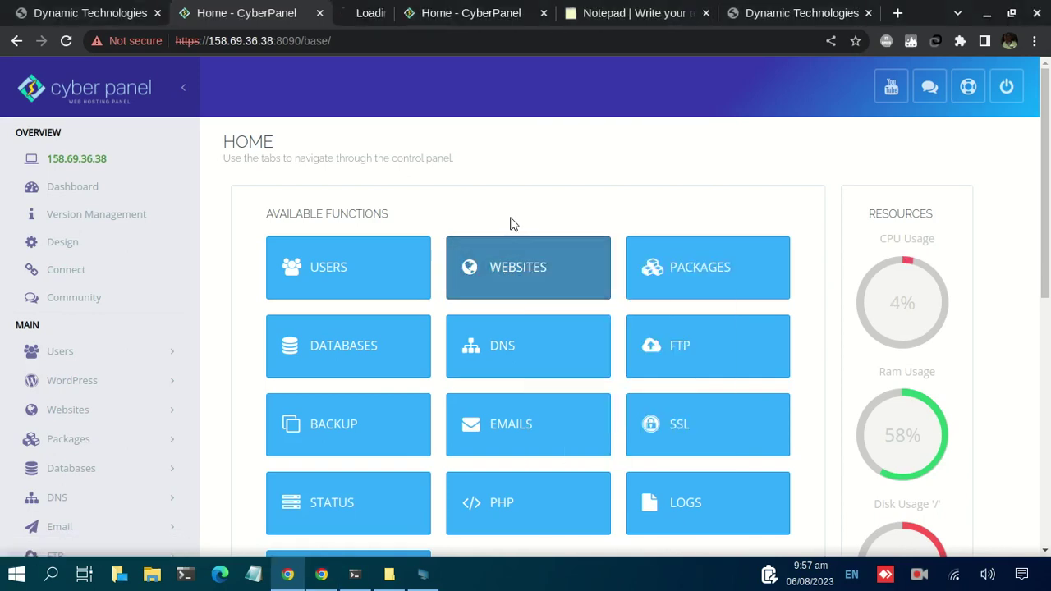
click(353, 17)
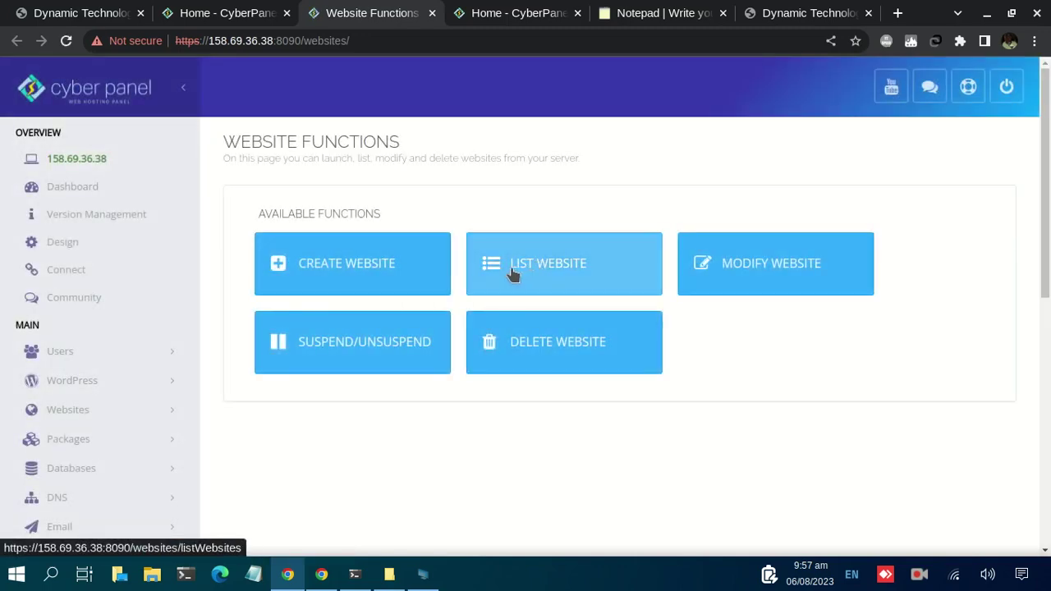
click(547, 267)
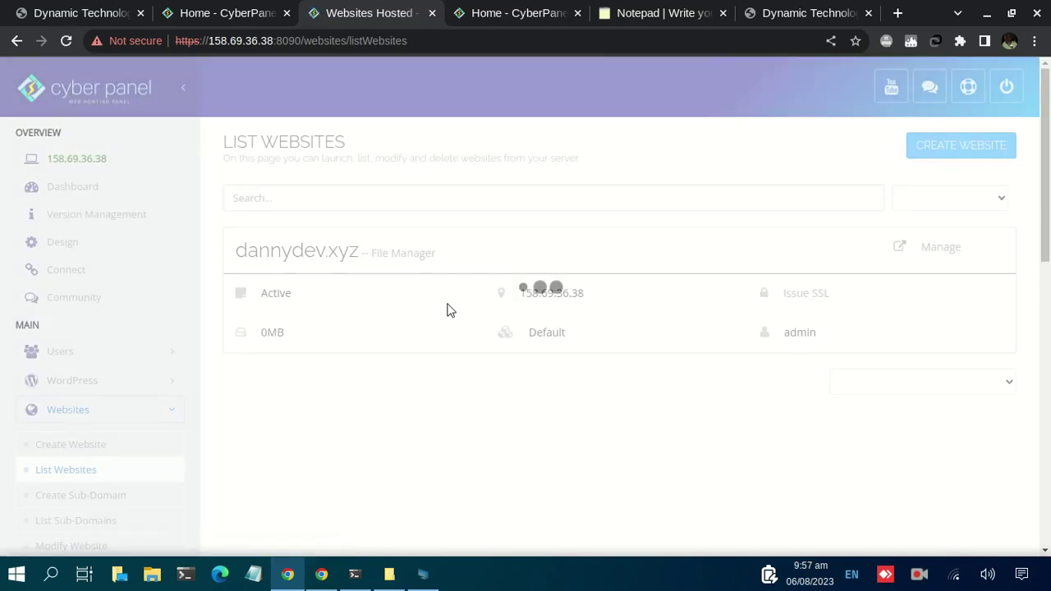
click(938, 249)
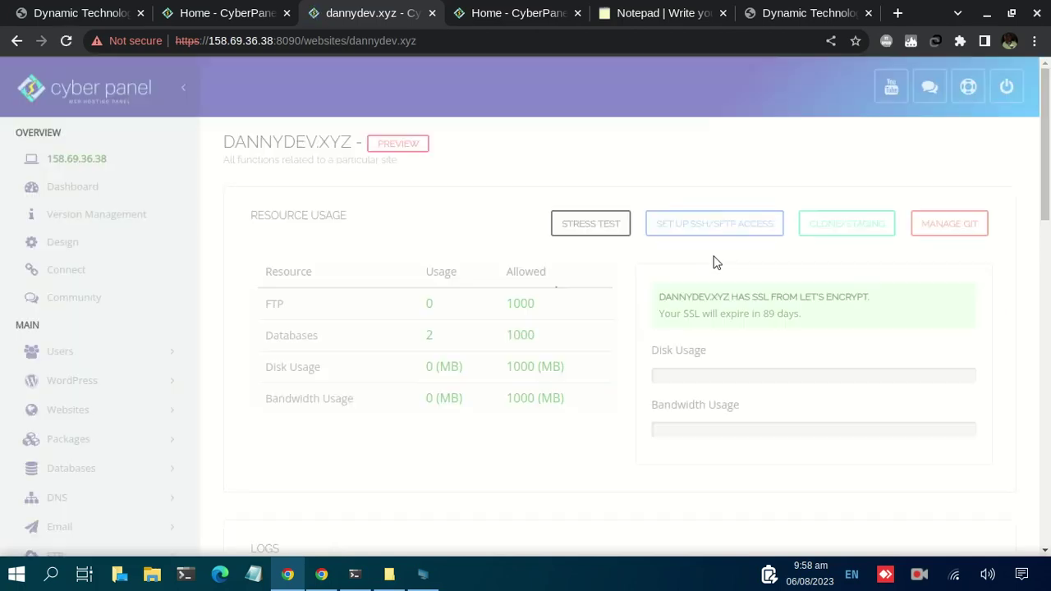
- Change the PHP version of dannydev.xyz to PHP 8.0 in its configuration settings
scroll(713, 263, down, 2)
scroll(714, 263, down, 6)
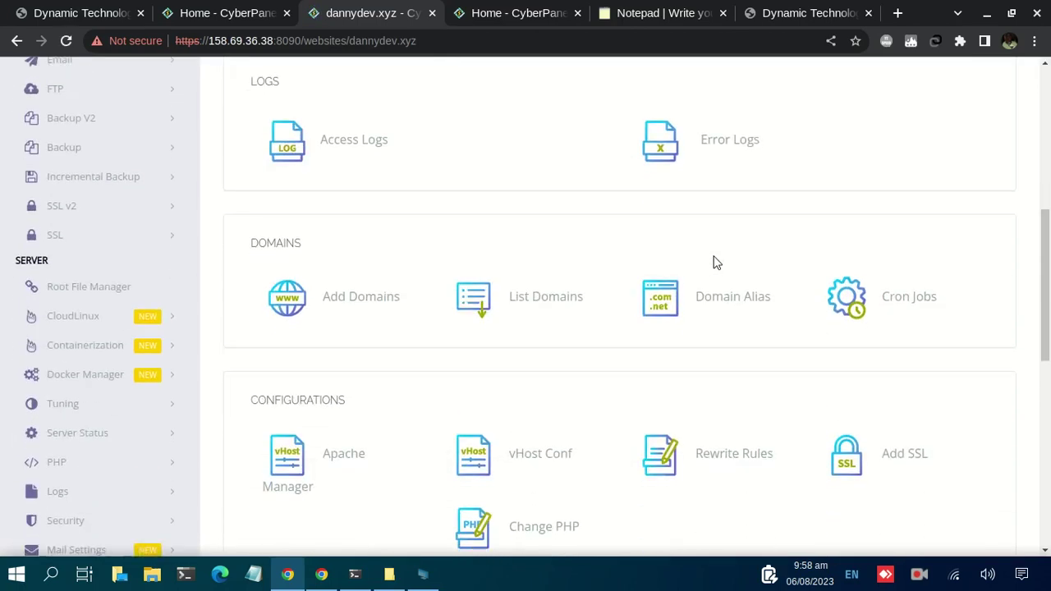
scroll(714, 263, up, 1)
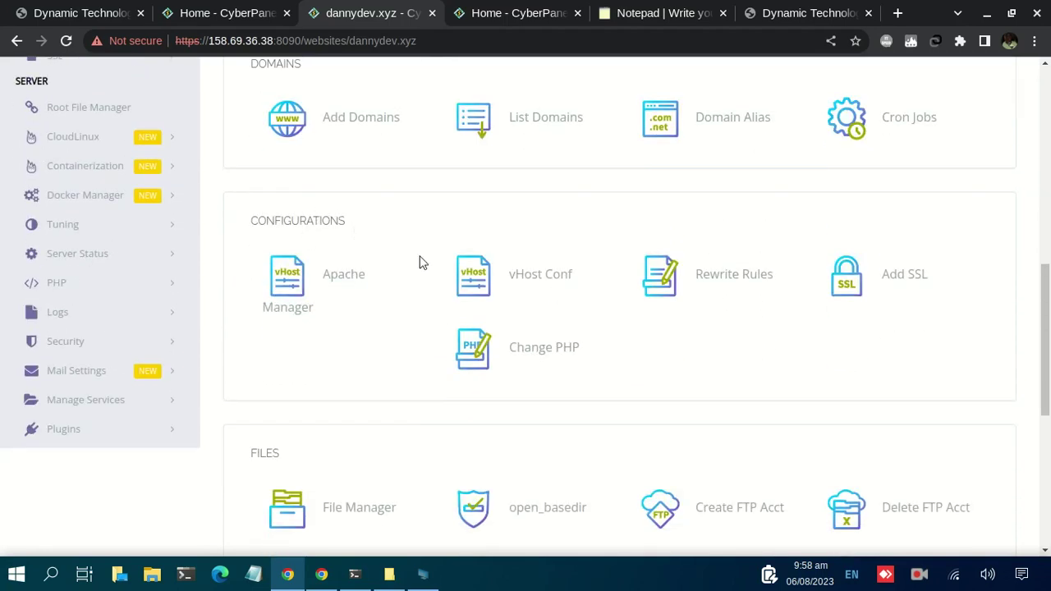
click(544, 357)
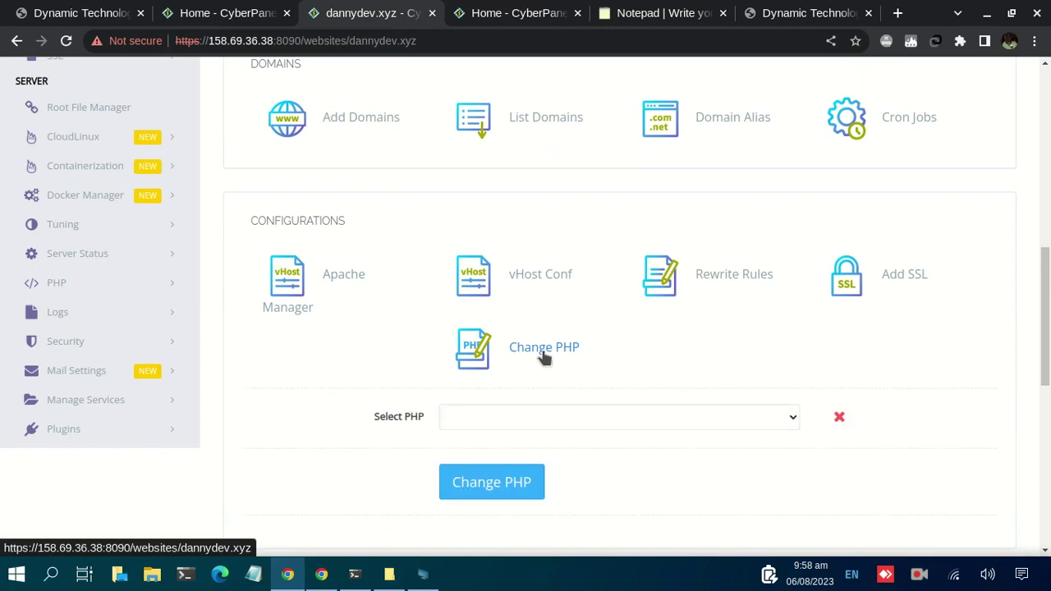
scroll(542, 354, down, 1)
click(538, 330)
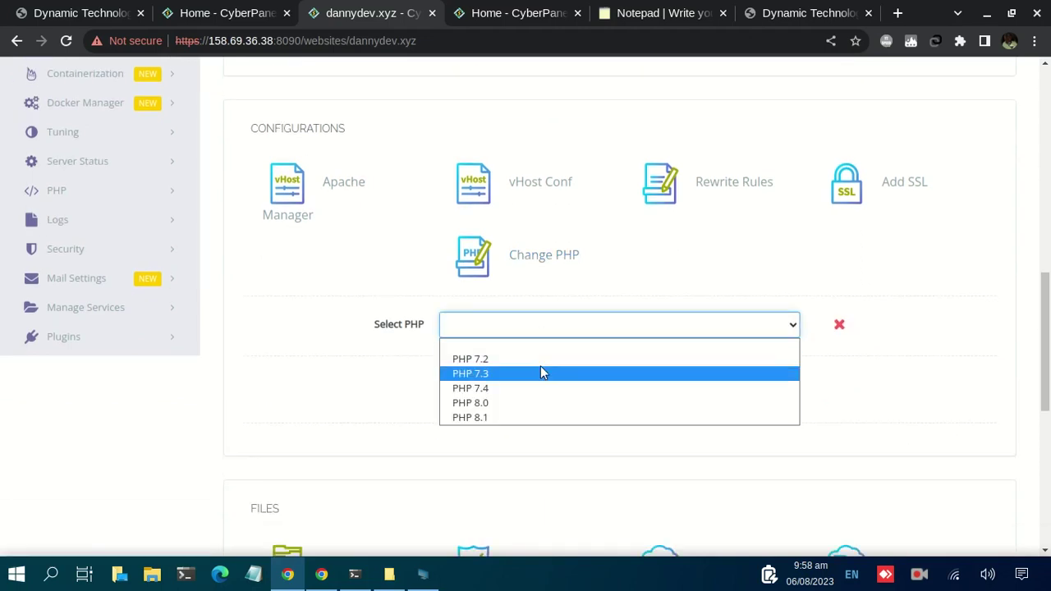
click(517, 404)
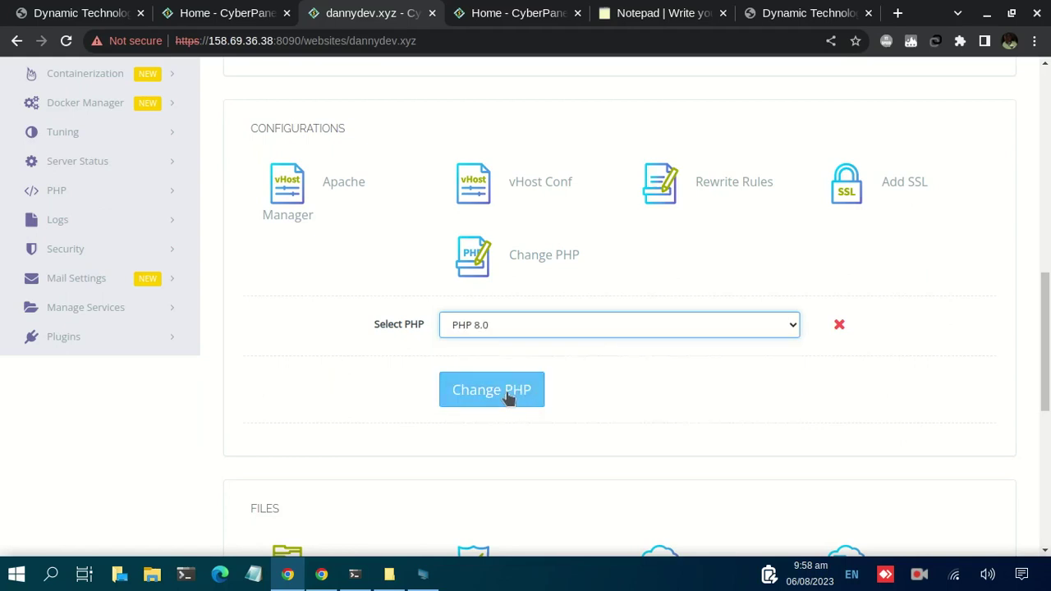
click(509, 396)
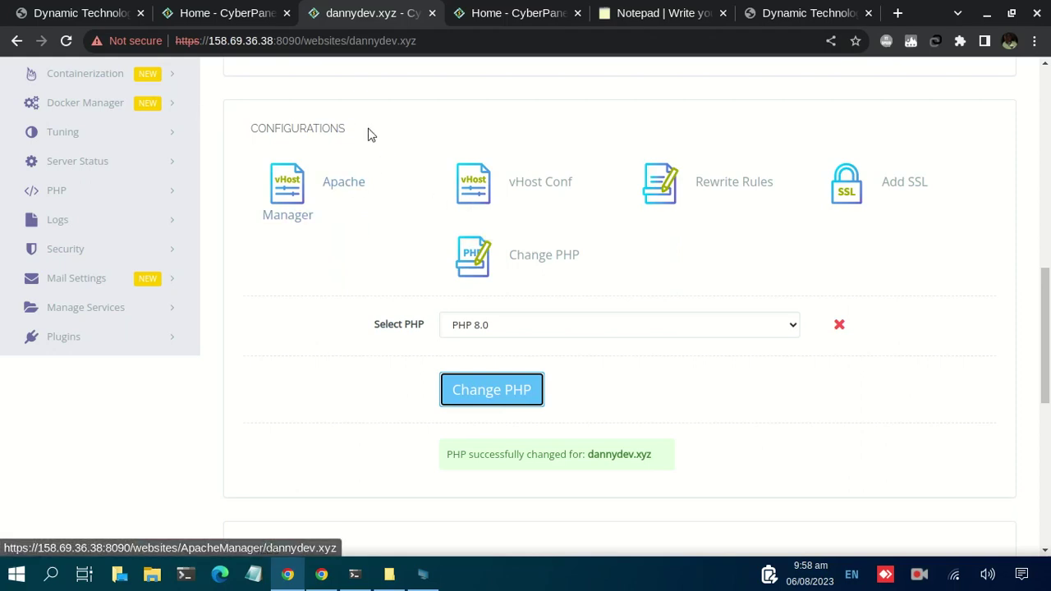
- Return to the control panel home and open the PHP extension installation page in a new browser tab
click(243, 16)
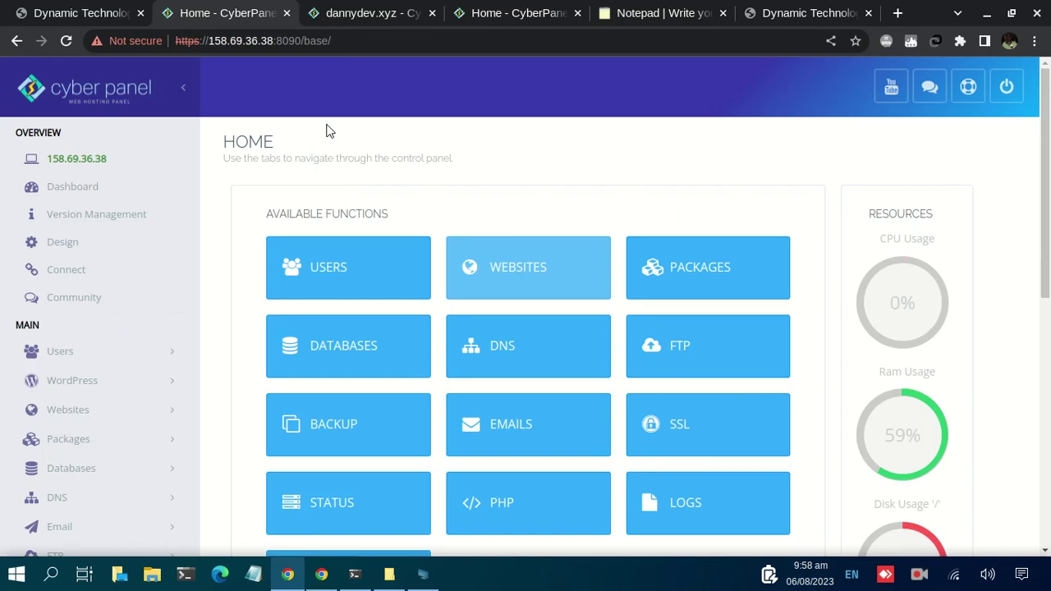
scroll(328, 130, down, 1)
scroll(325, 120, up, 1)
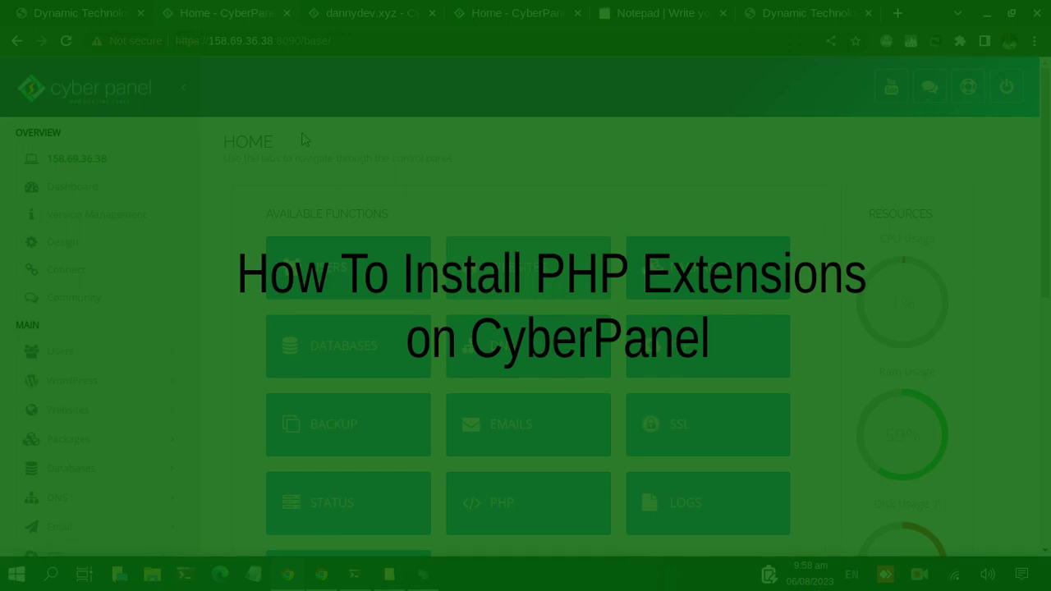
scroll(341, 119, down, 2)
scroll(341, 119, down, 1)
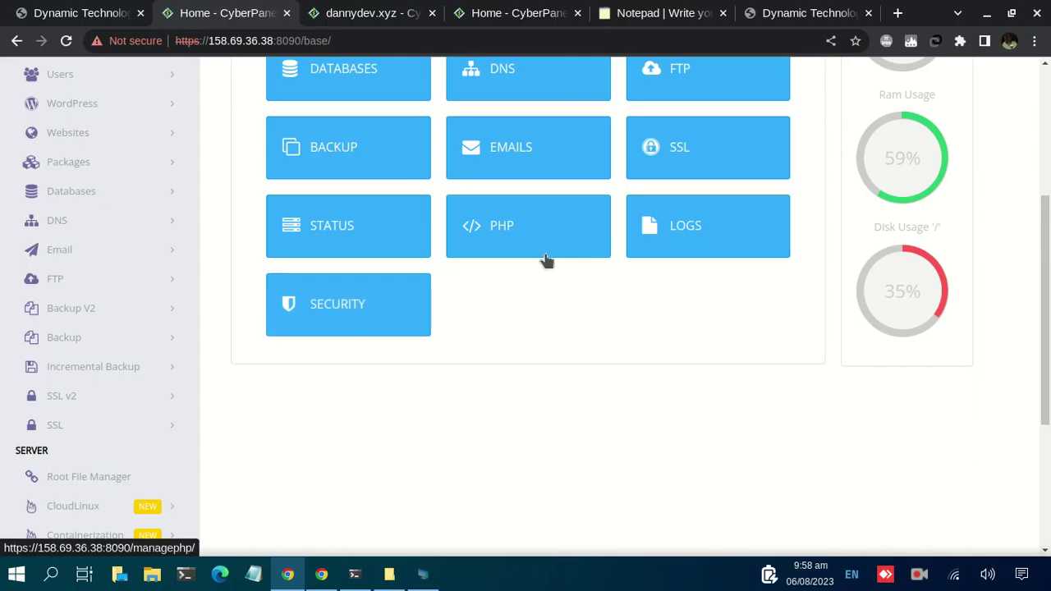
click(510, 228)
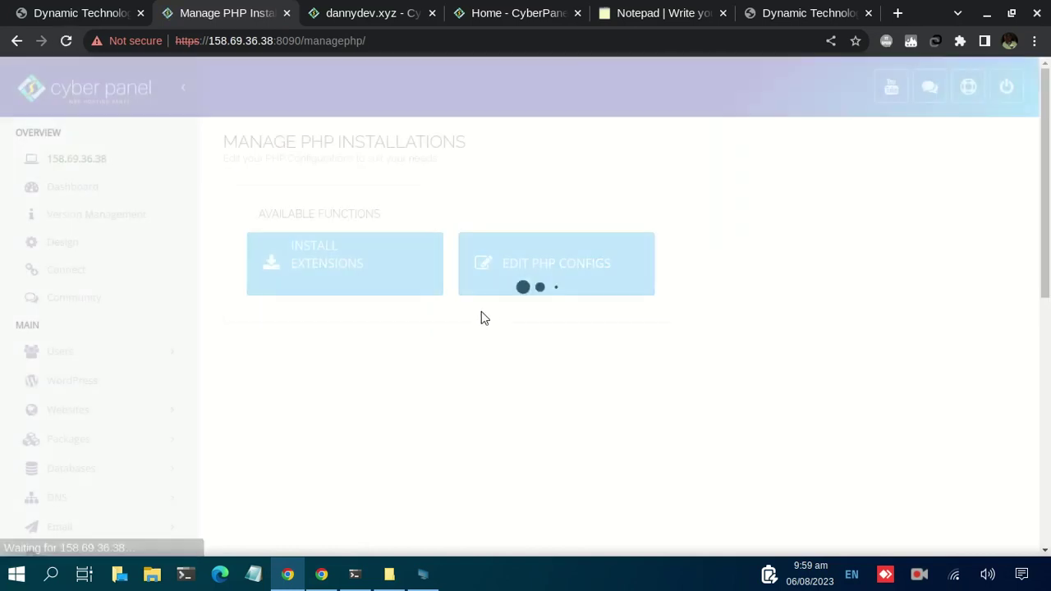
right_click(330, 256)
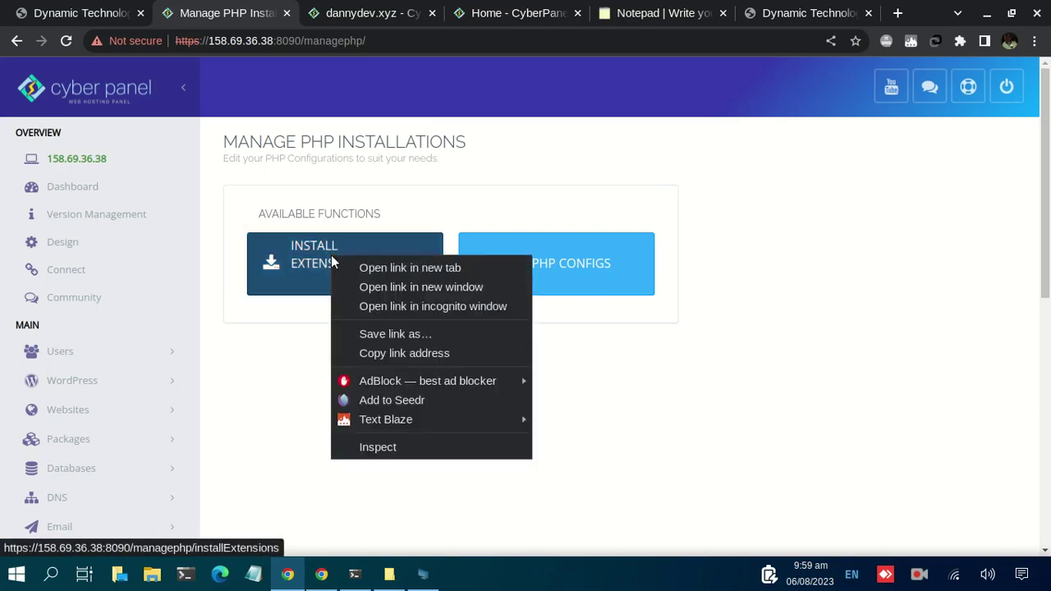
click(410, 268)
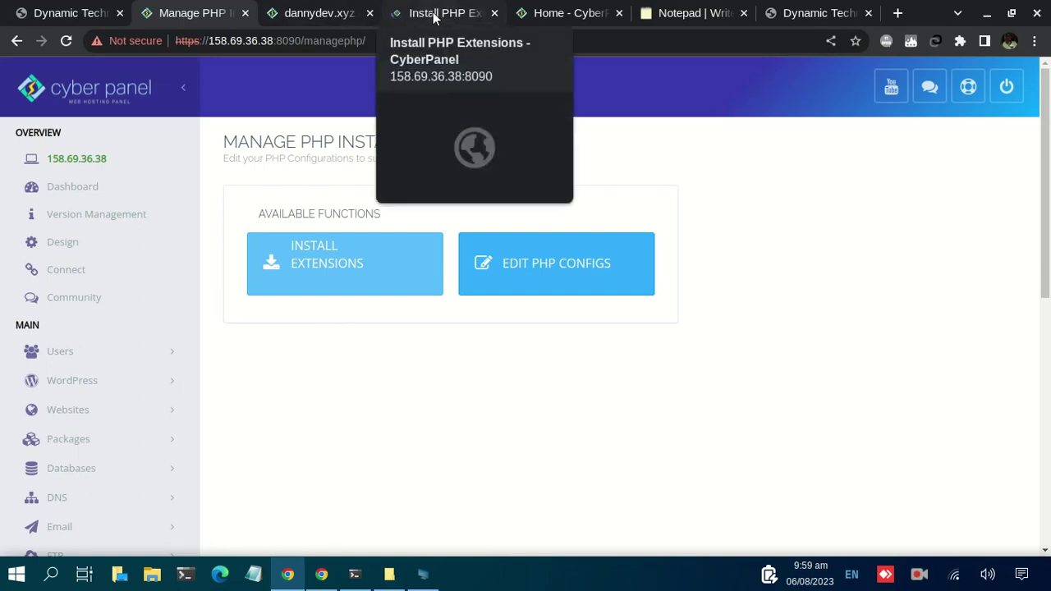
click(436, 14)
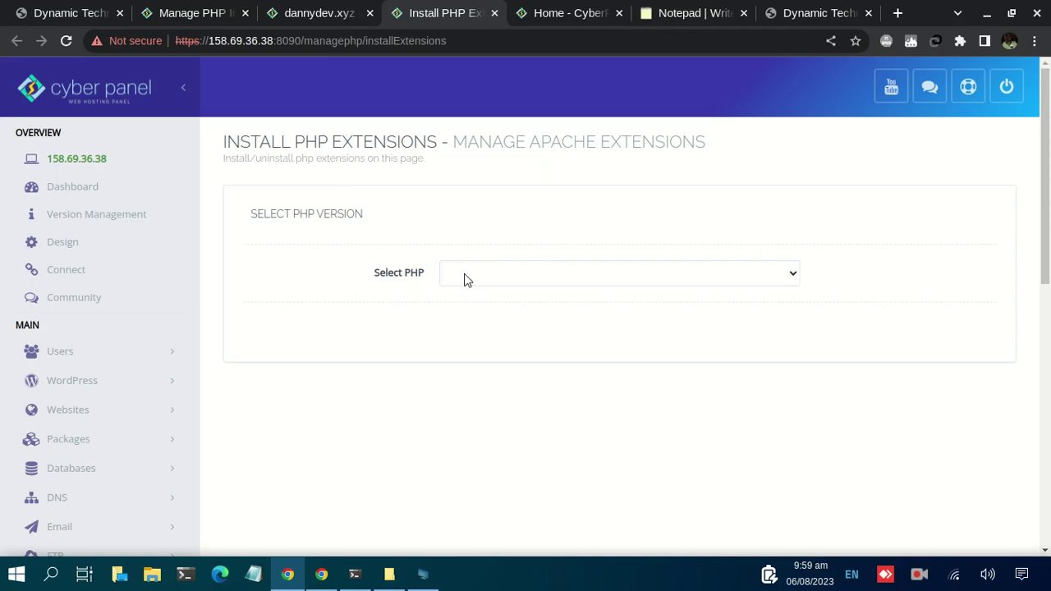
- List the extensions for PHP 7.2 and search them for mysql
click(479, 278)
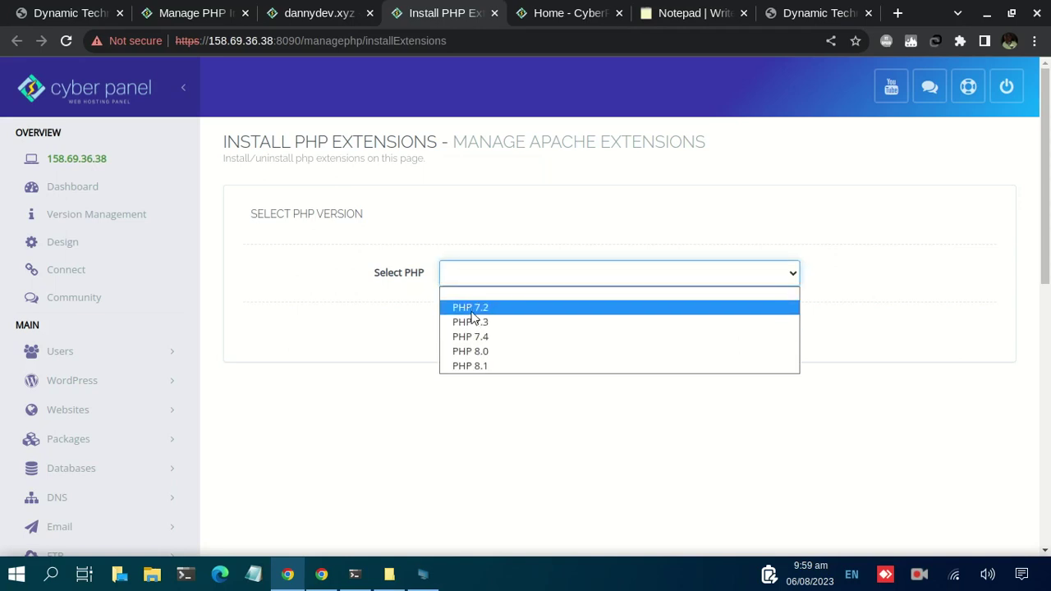
click(474, 311)
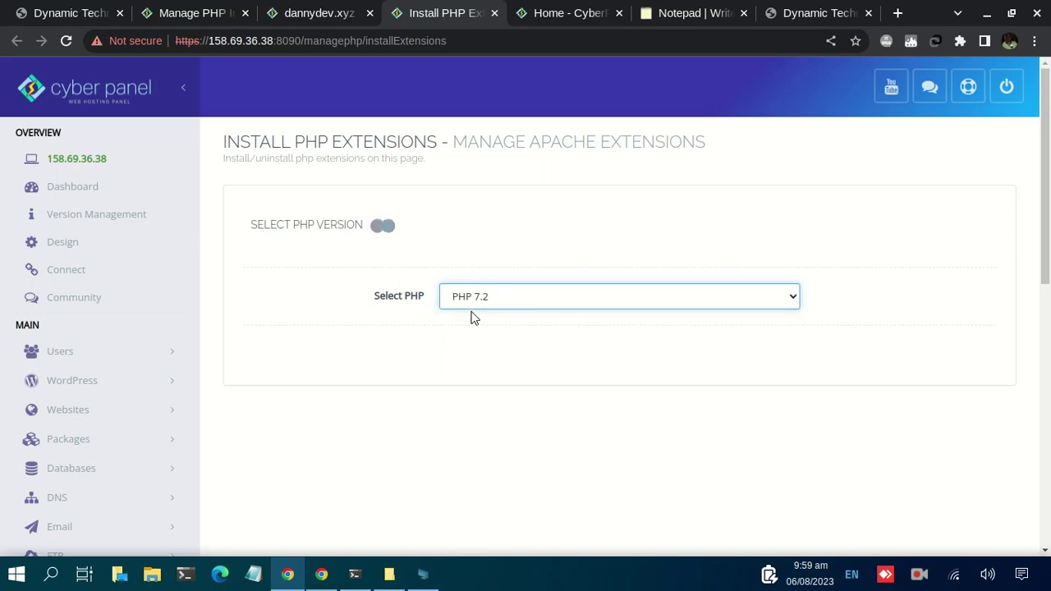
scroll(472, 318, down, 1)
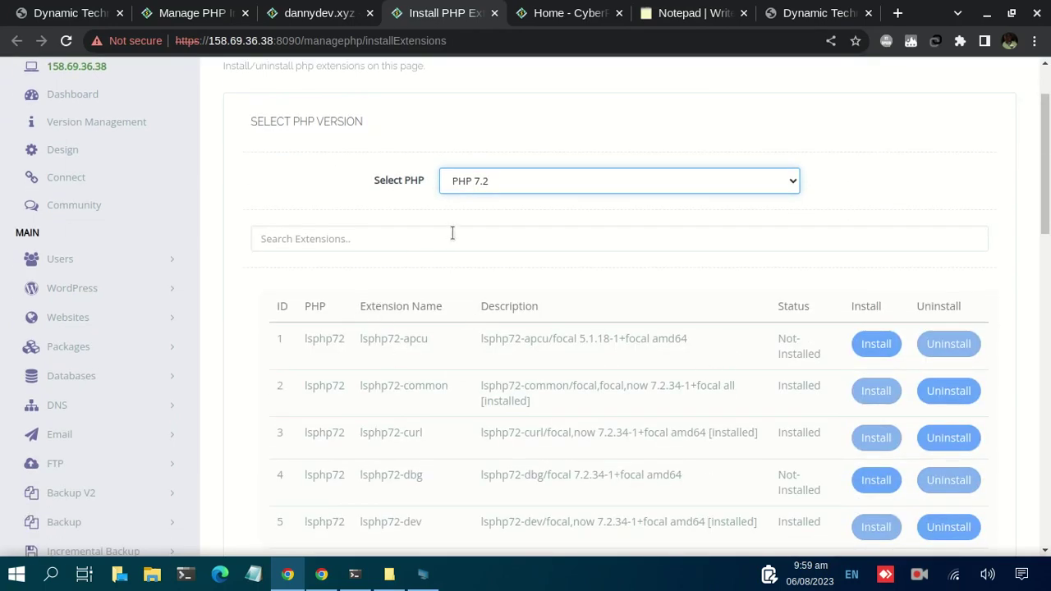
click(392, 234)
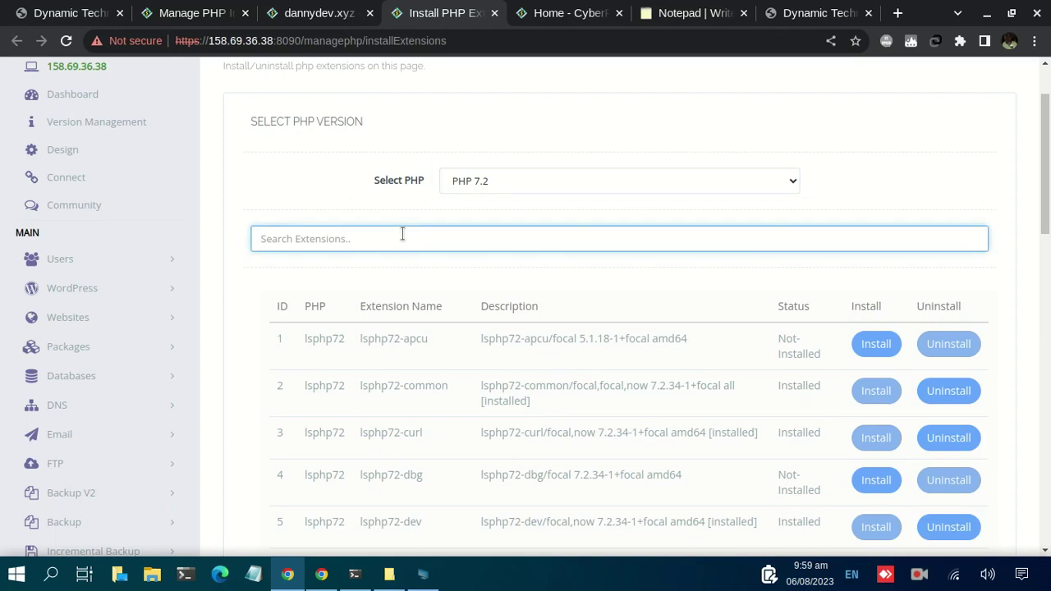
text(mysql)
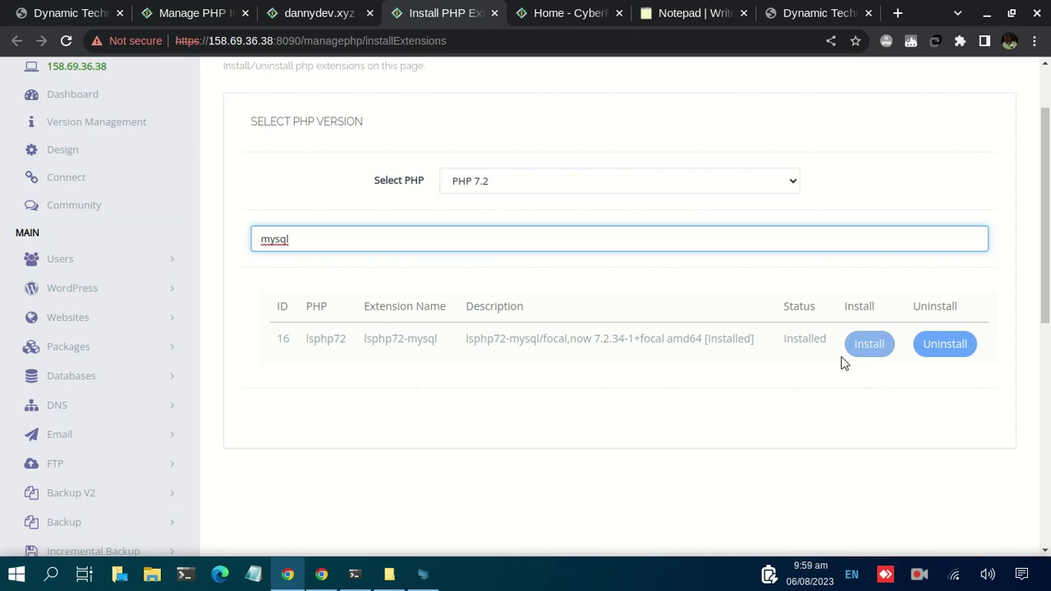
- Switch the extension list to PHP 7.4 and clear the mysql search filter
click(502, 180)
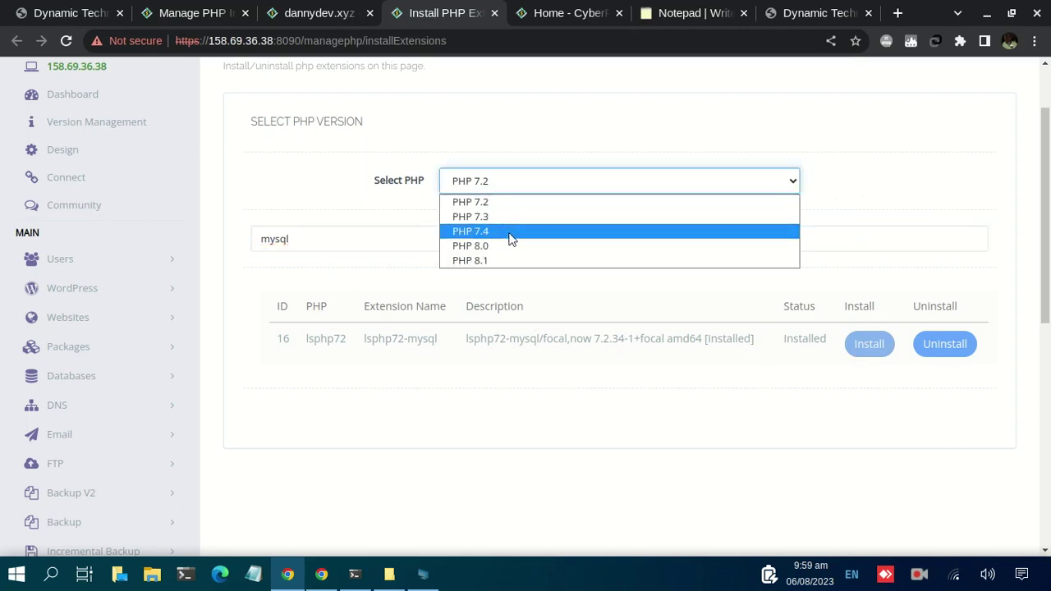
click(509, 231)
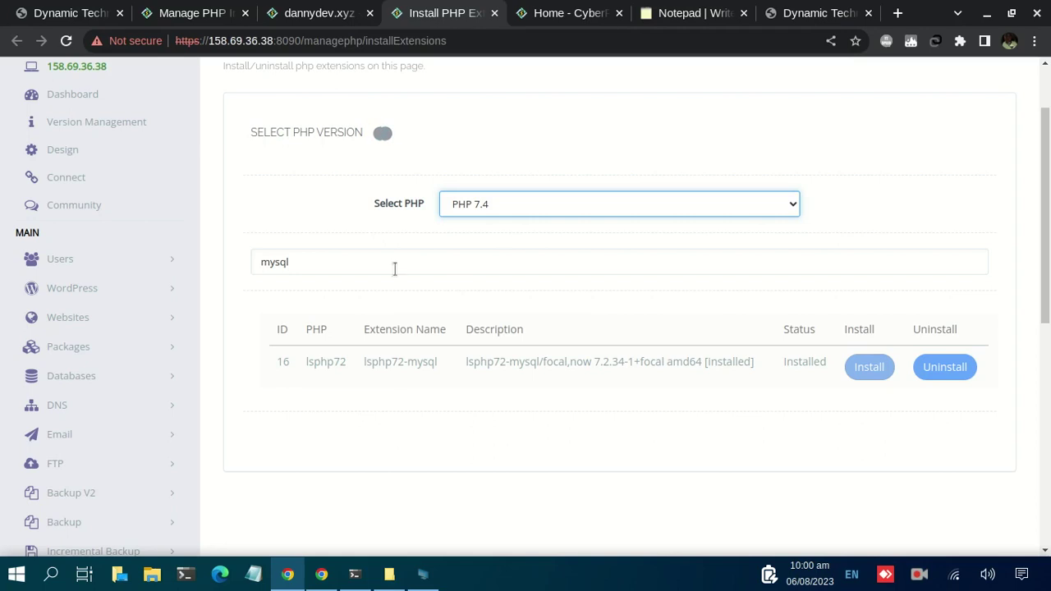
double_click(277, 261)
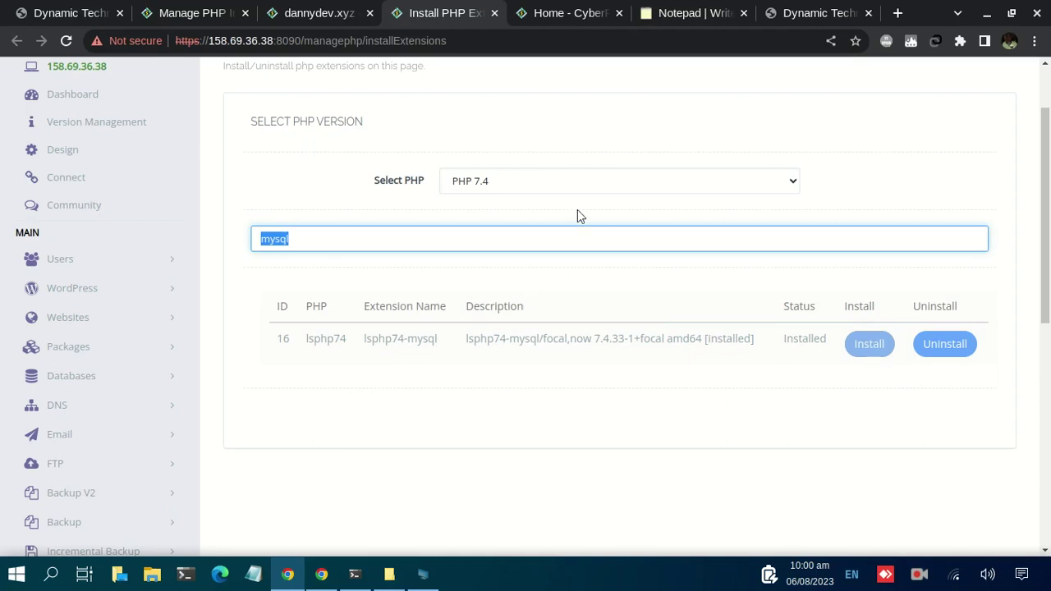
click(430, 237)
key(BackSpace)
key(BackSpace)
key(BackSpace)
key(BackSpace)
key(BackSpace)
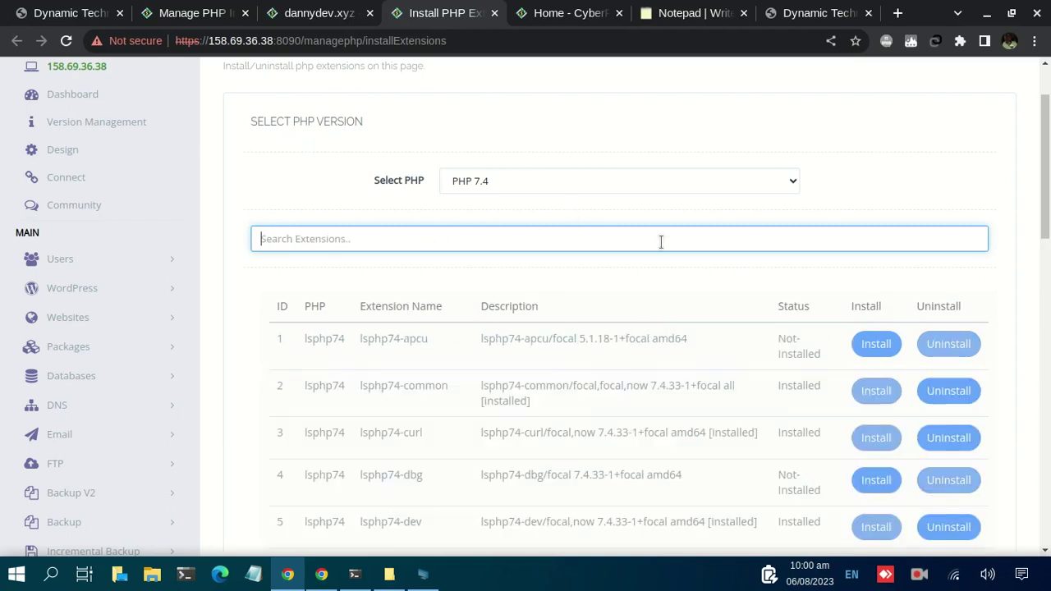
- Check the selectable PHP versions and look through the PHP 7.4 extensions with their install and uninstall options
click(503, 183)
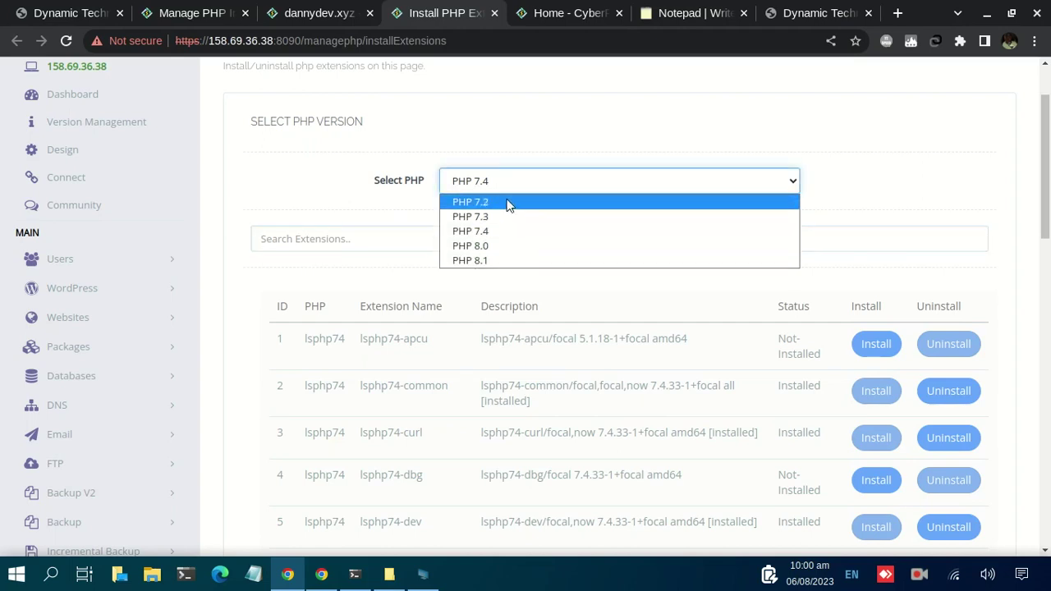
click(329, 196)
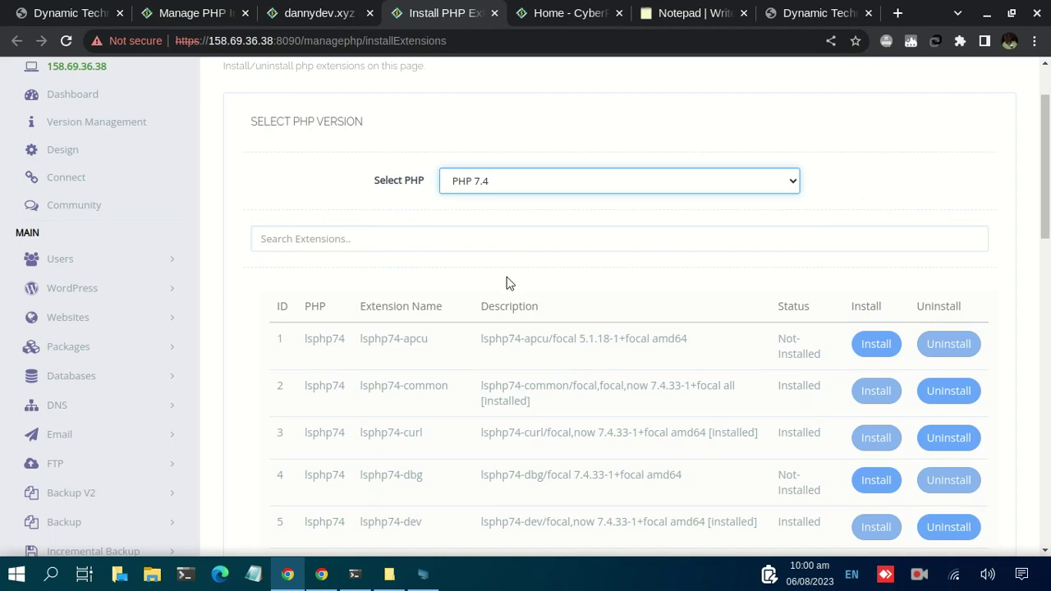
scroll(612, 399, down, 1)
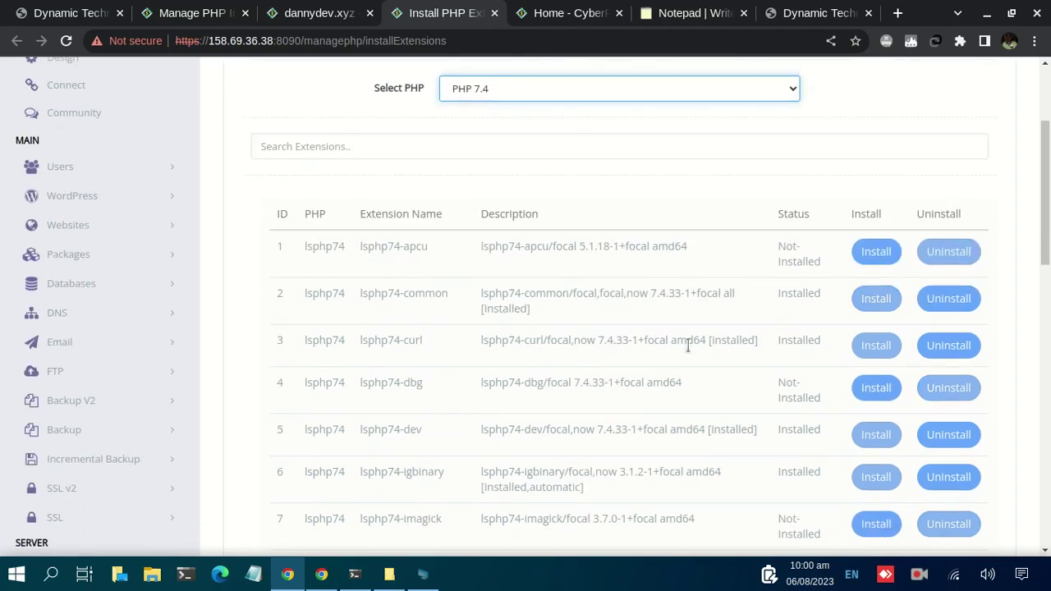
scroll(797, 339, down, 1)
scroll(796, 339, up, 1)
scroll(579, 188, up, 3)
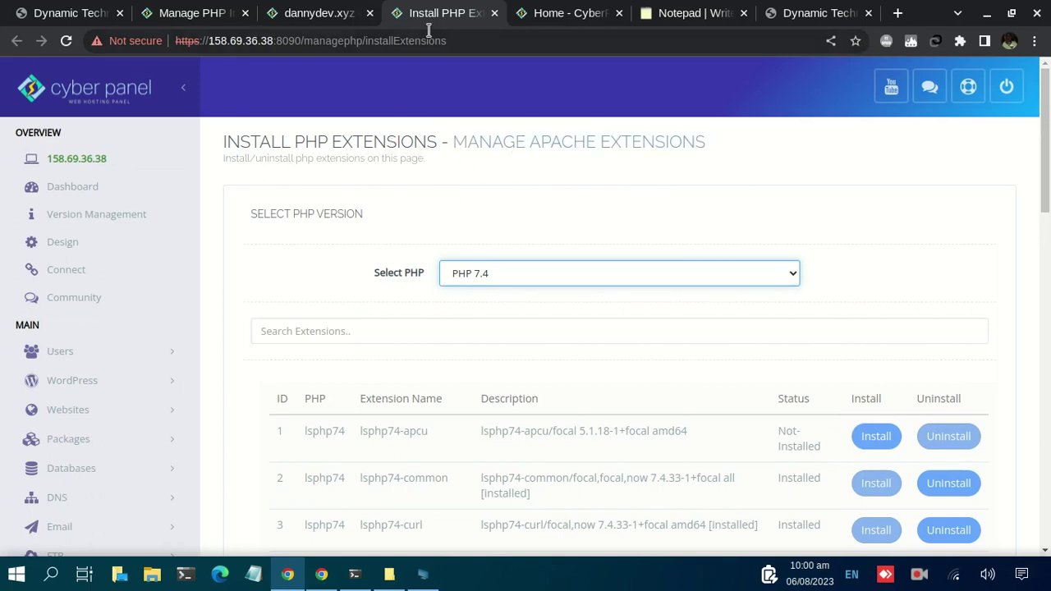
- Go back to PHP management, open the PHP configuration editor and load the basic settings for PHP 8.0
click(195, 15)
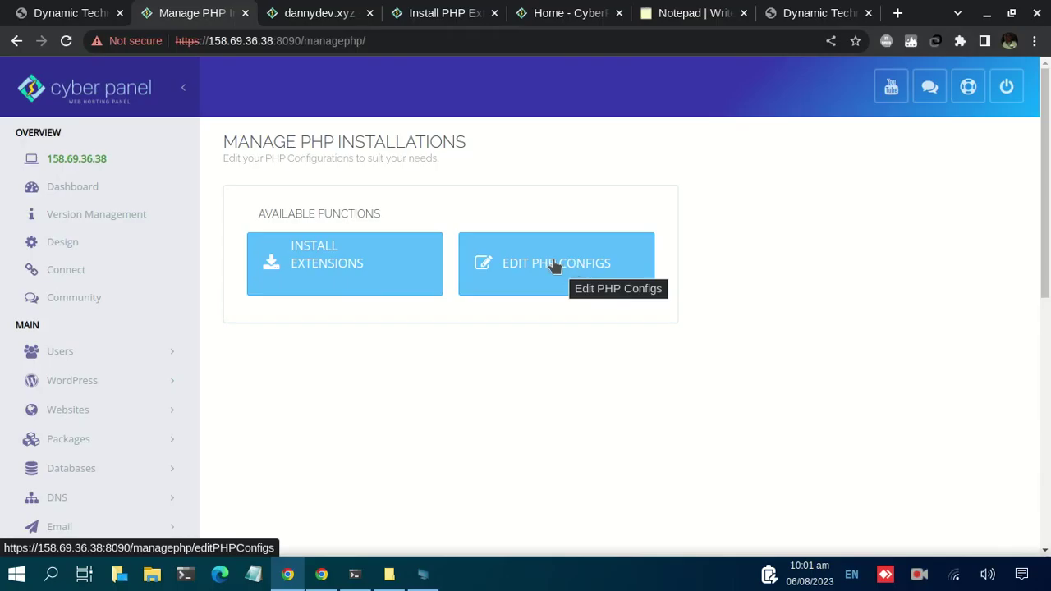
click(555, 265)
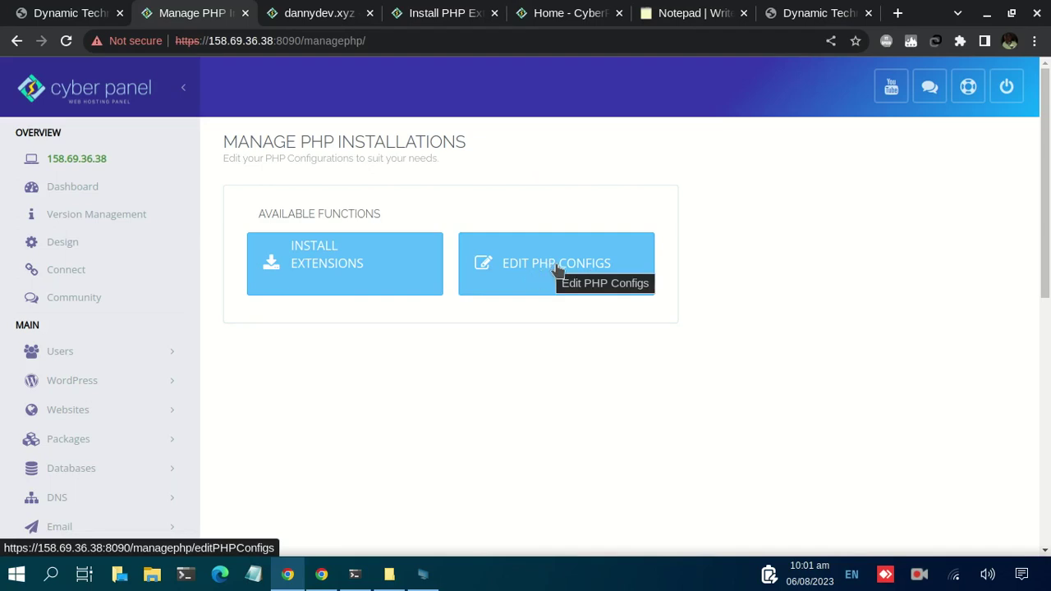
click(557, 264)
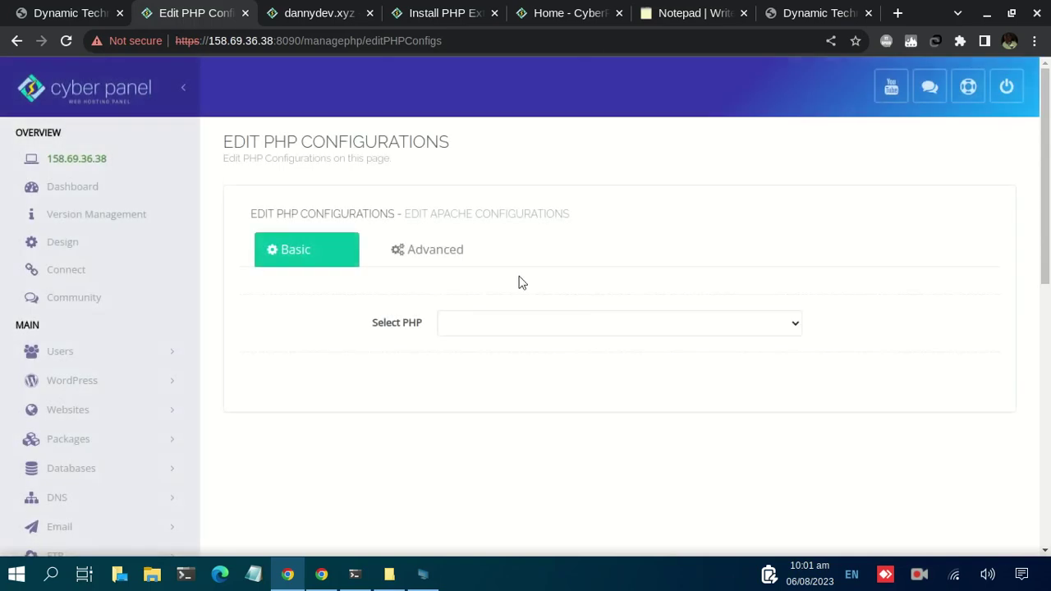
click(523, 330)
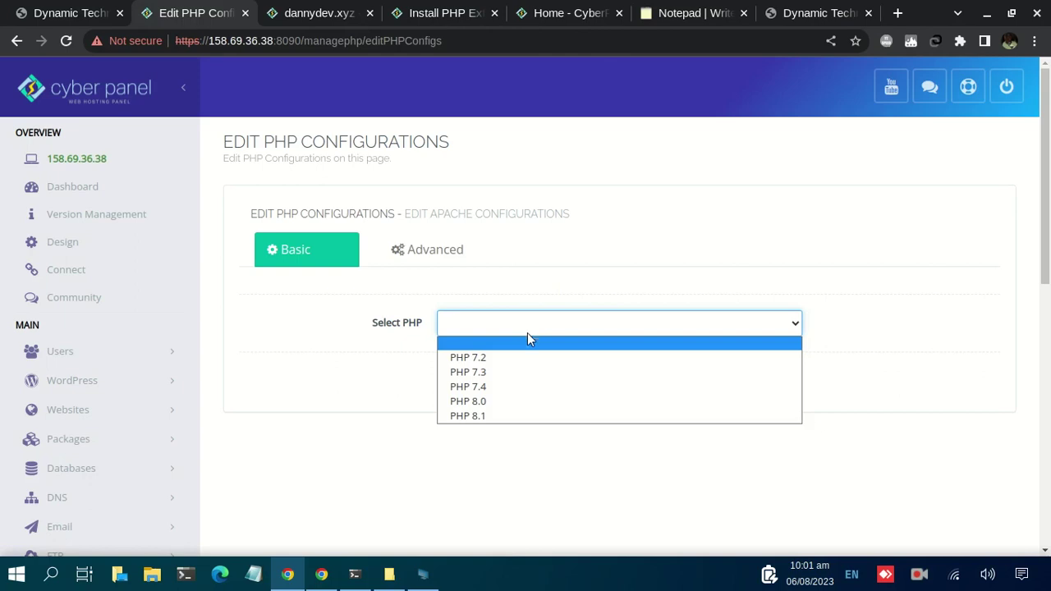
click(513, 403)
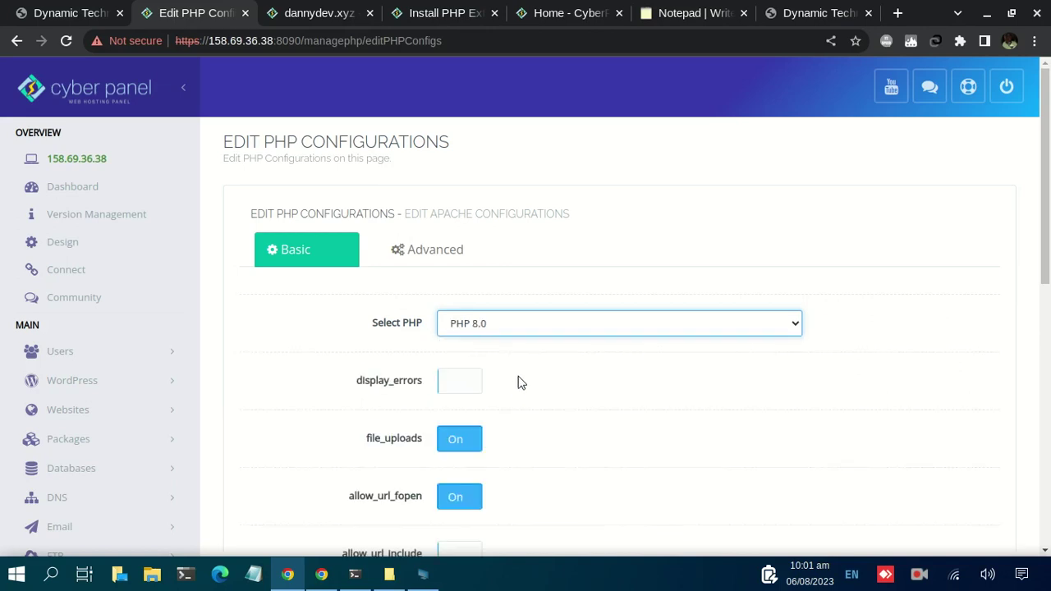
- Review the basic settings for PHP 8.0 and turn on display_errors
scroll(518, 382, down, 1)
scroll(549, 320, down, 1)
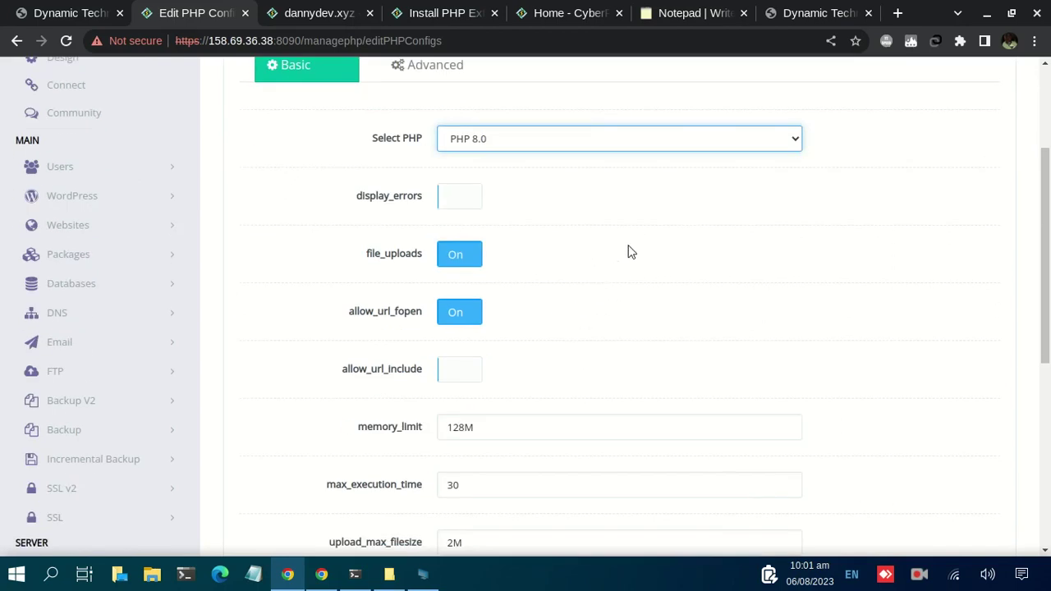
scroll(624, 256, up, 1)
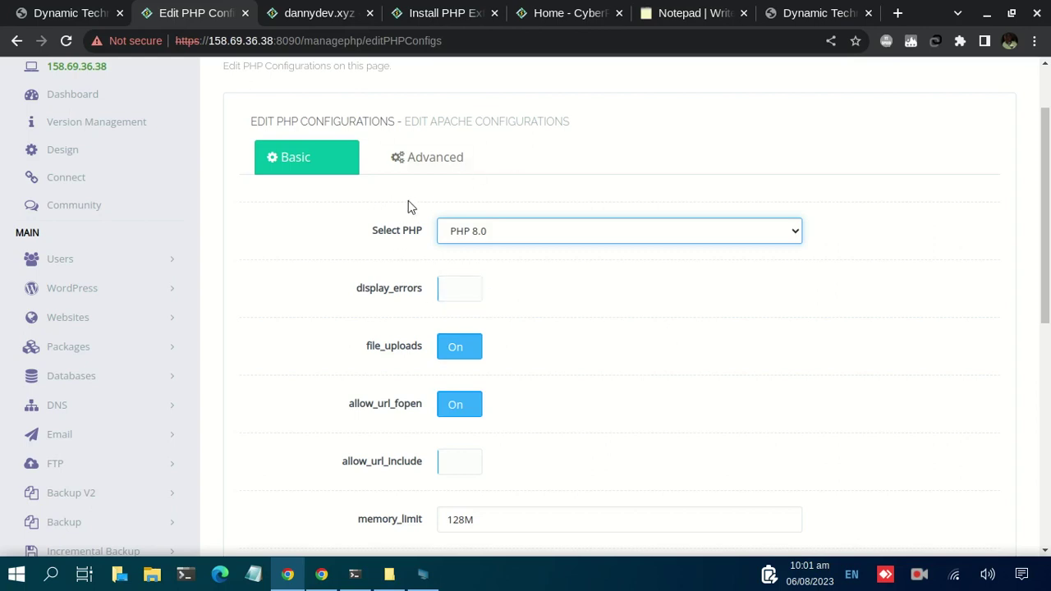
scroll(410, 133, up, 1)
scroll(410, 133, up, 1)
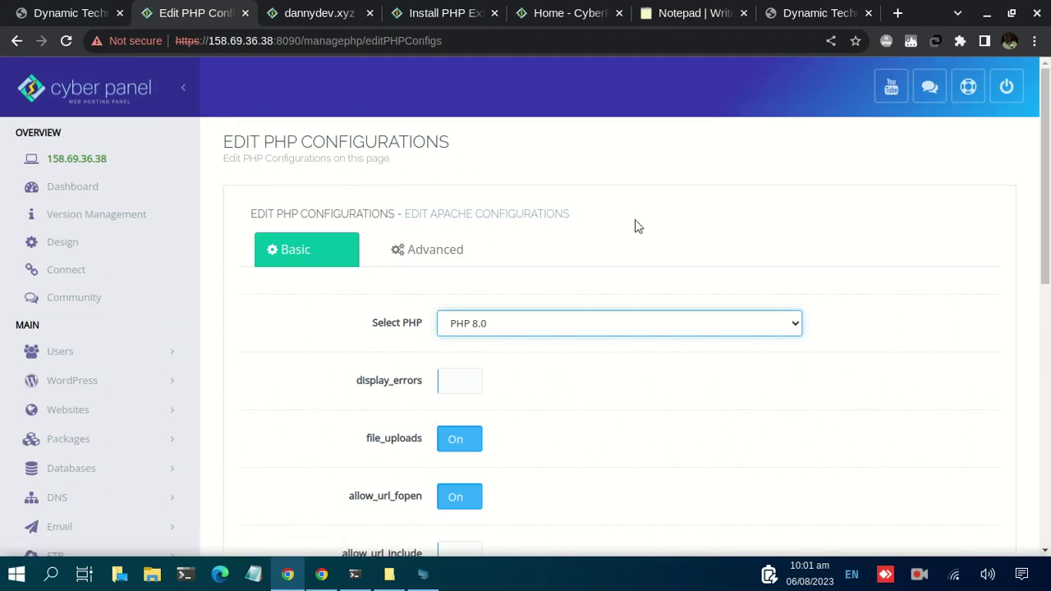
click(465, 381)
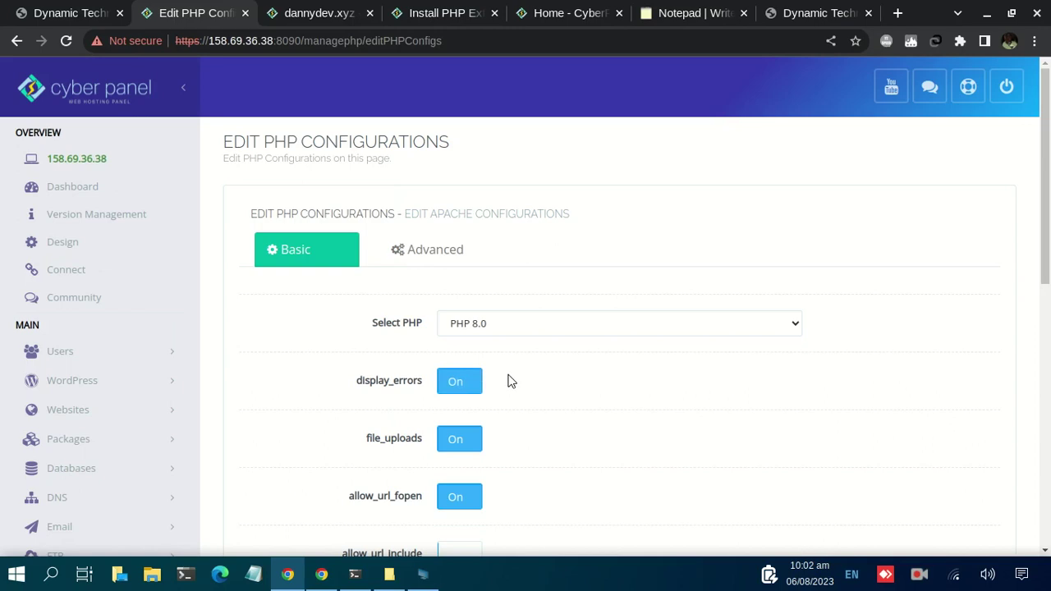
- Examine the other PHP 8.0 basic settings, from allow_url_fopen and memory_limit to the execution time, upload size and post size limits
scroll(509, 380, down, 1)
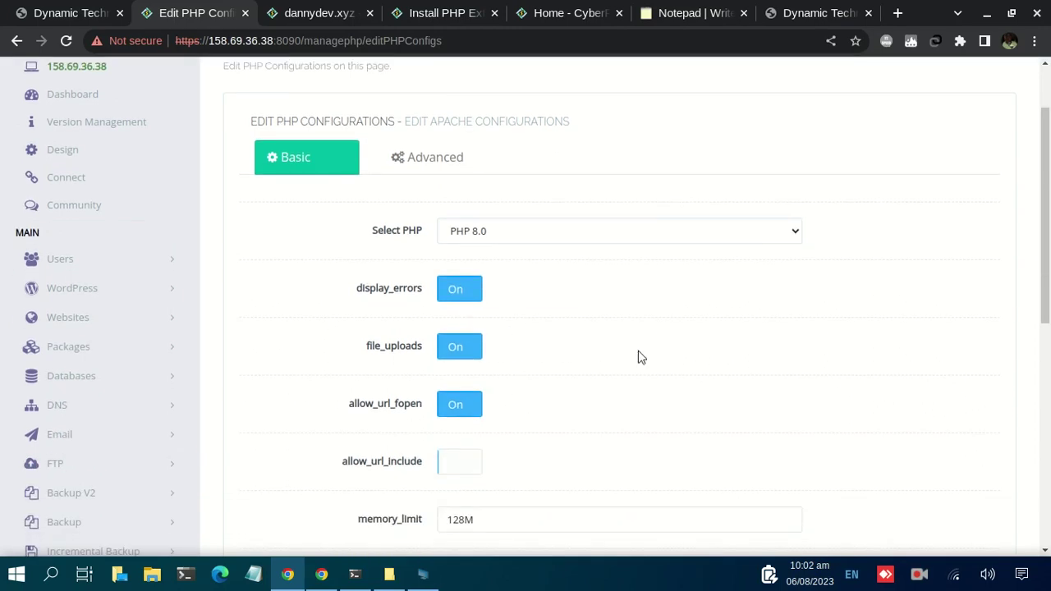
scroll(549, 359, down, 1)
drag(344, 321, 417, 318)
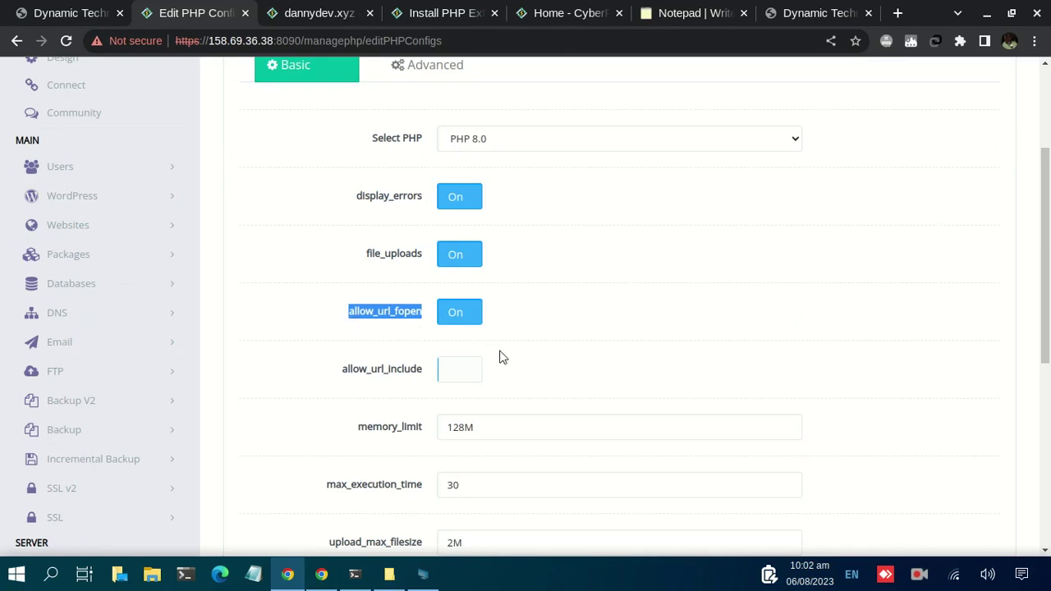
scroll(502, 351, down, 1)
scroll(524, 332, down, 1)
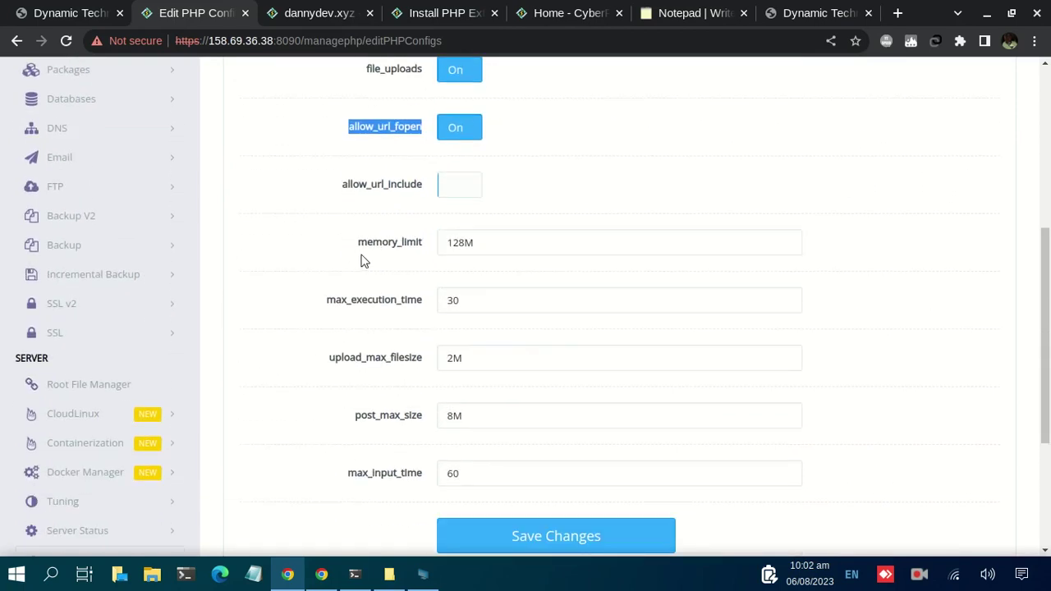
click(425, 238)
drag(465, 241, 452, 243)
double_click(490, 245)
scroll(534, 279, down, 1)
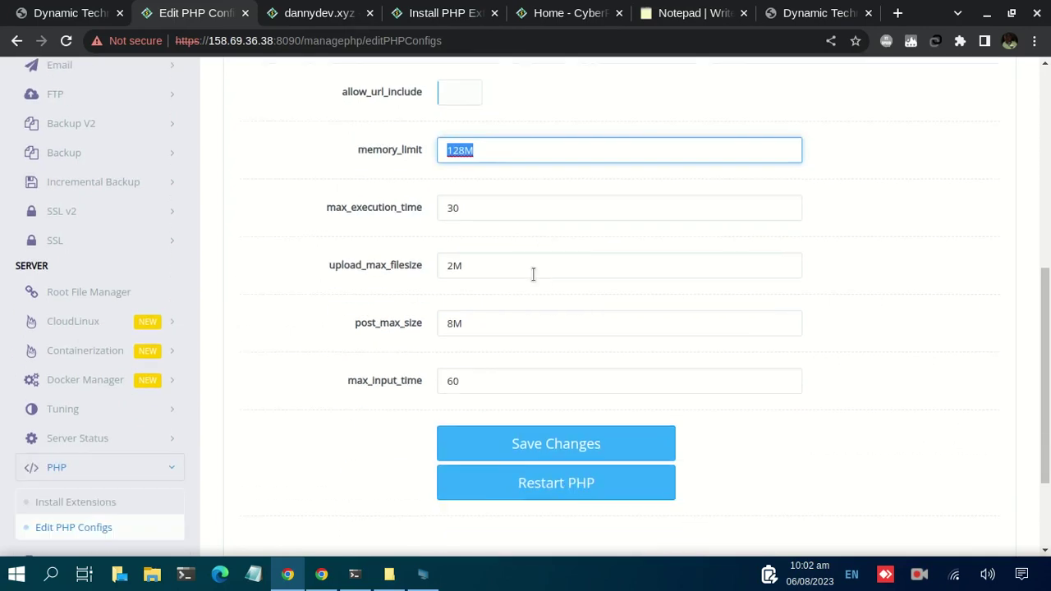
click(450, 265)
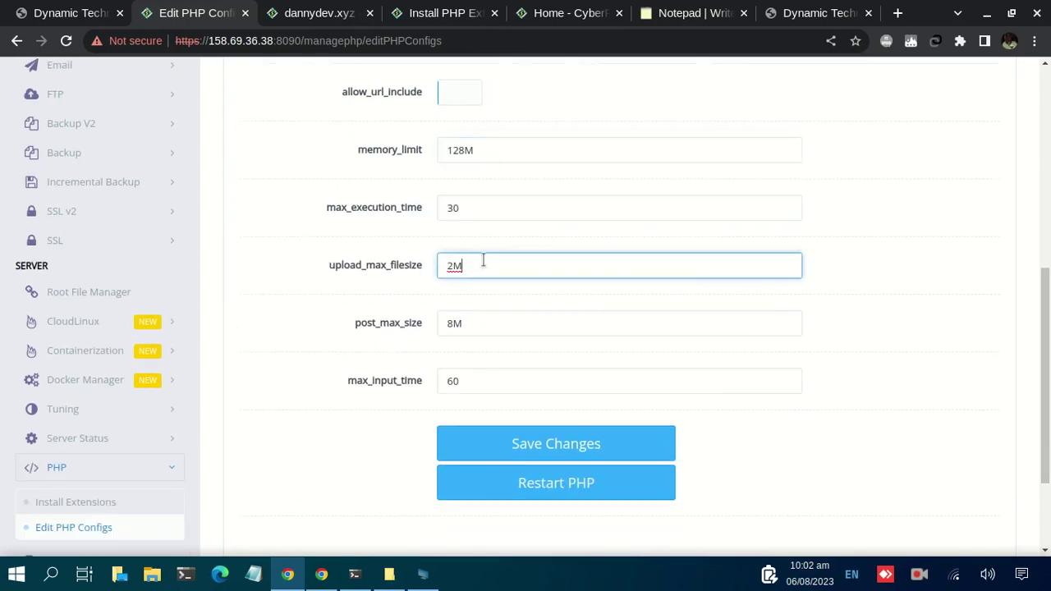
scroll(489, 304, up, 1)
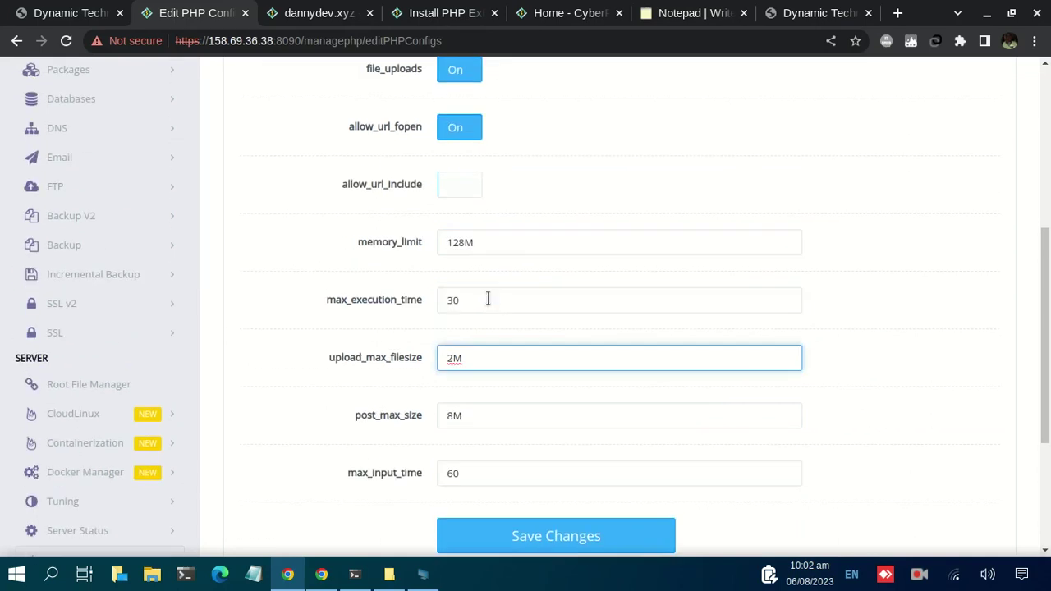
scroll(598, 181, up, 1)
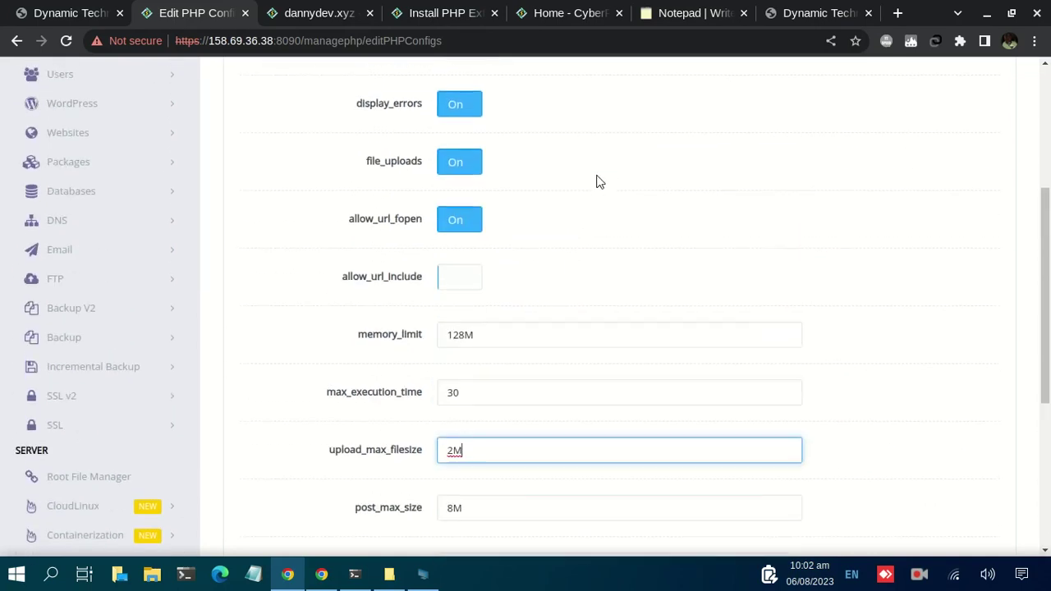
- Save the PHP 8.0 configuration changes and restart PHP
scroll(659, 249, down, 2)
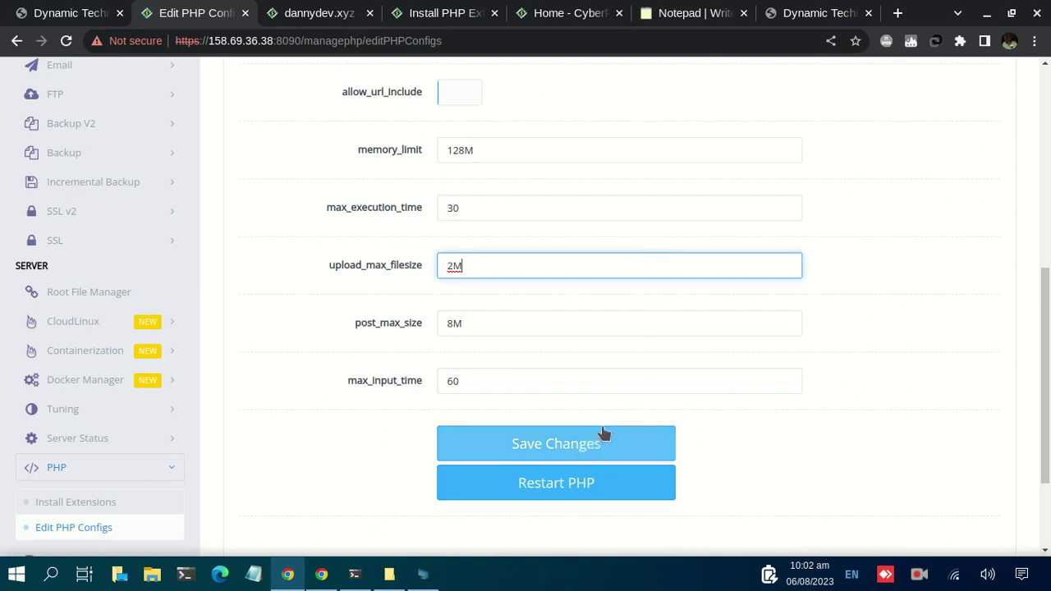
click(574, 452)
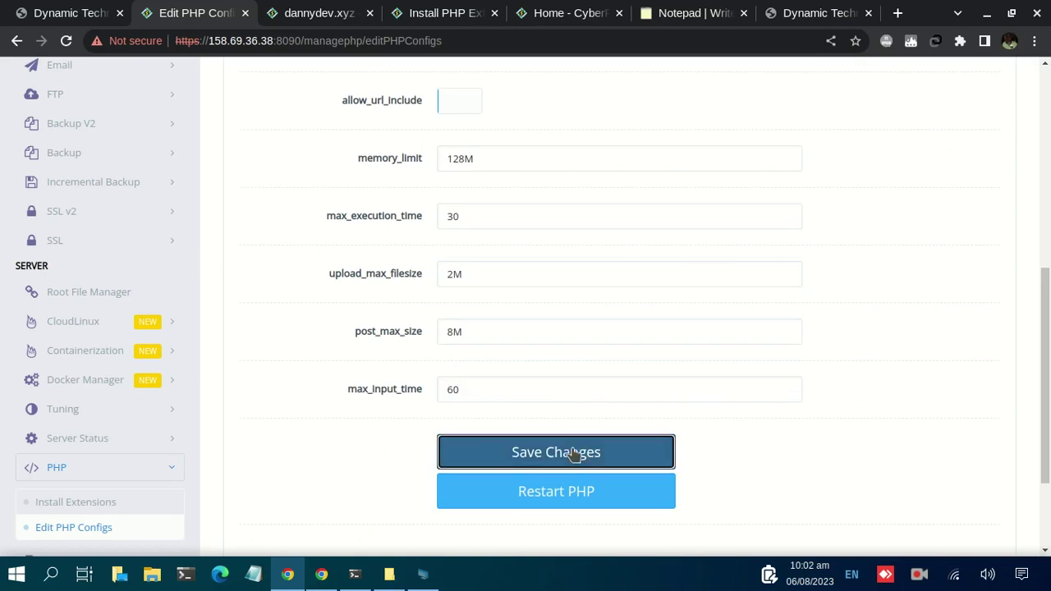
click(572, 493)
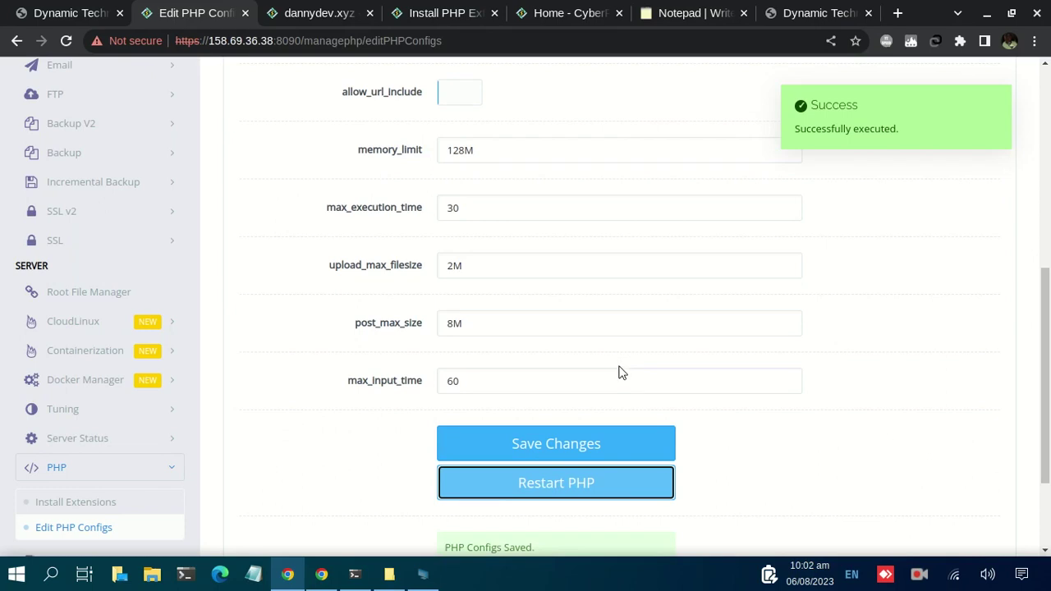
scroll(622, 362, up, 5)
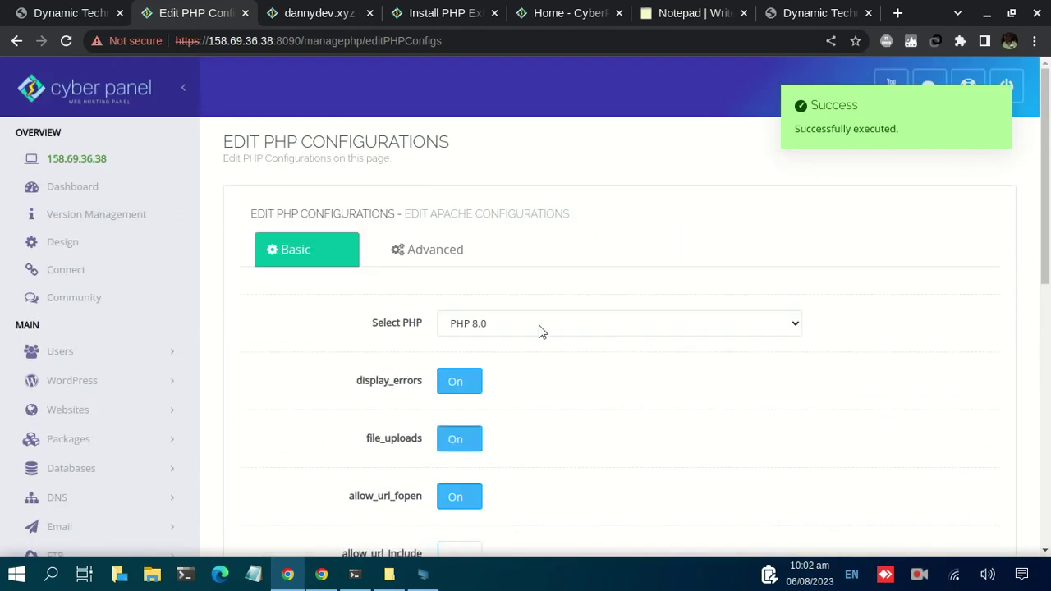